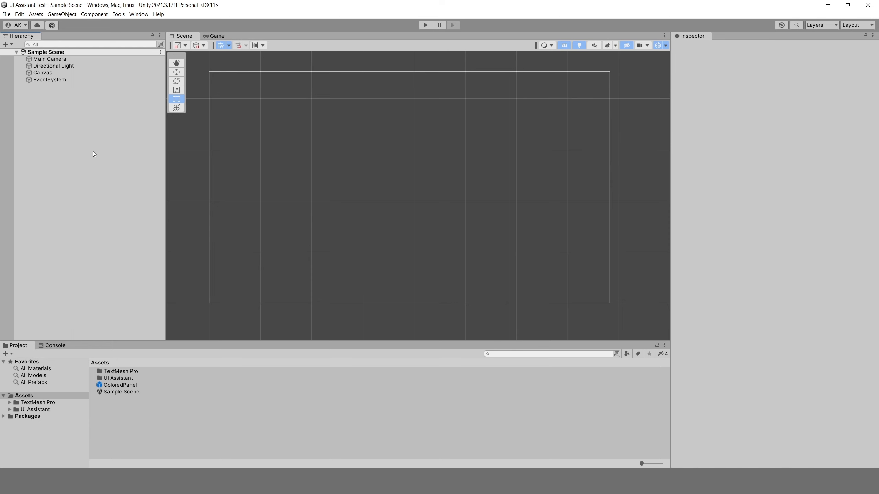
# Add a UI Image to the Canvas and set its width and height to 300
pyautogui.rightClick(45, 72)
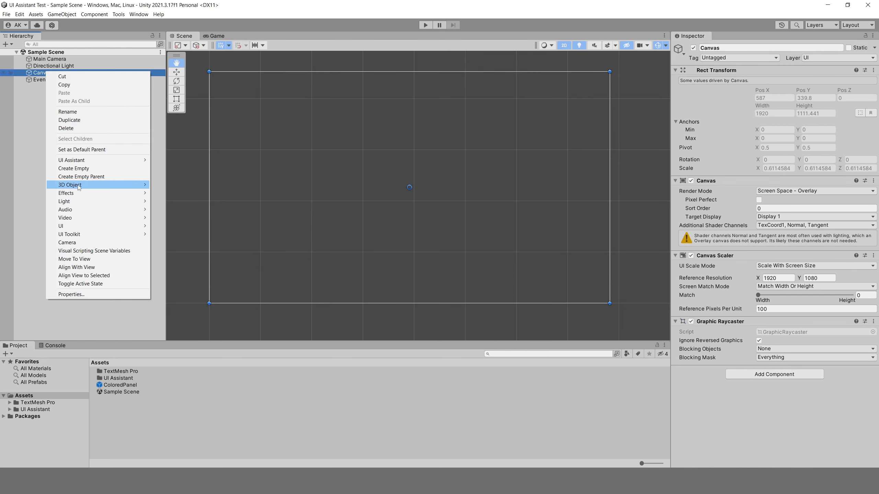
pyautogui.moveTo(91, 227)
pyautogui.click(167, 225)
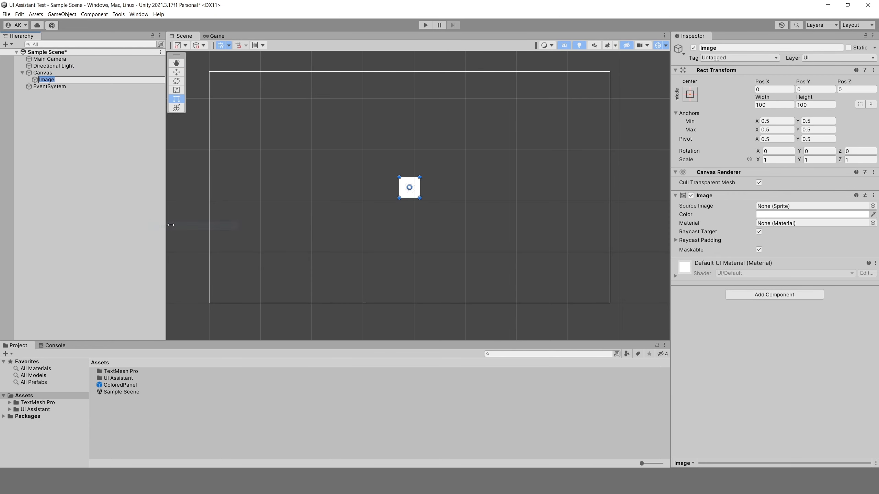
pyautogui.click(771, 105)
pyautogui.write('300')
pyautogui.click(818, 105)
pyautogui.write('300')
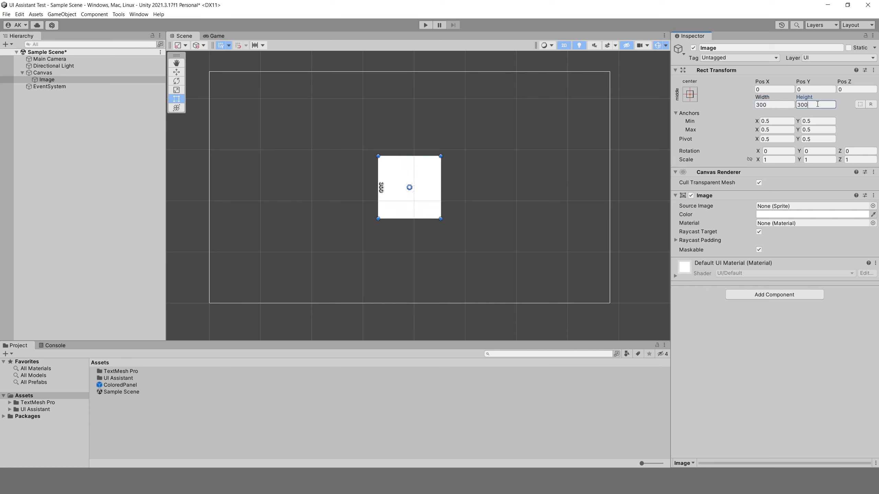
# Duplicate the Image twice within the Canvas
pyautogui.click(125, 81)
pyautogui.hotkey('ctrl', 'd')
pyautogui.hotkey('ctrl', 'd')
# Anchor Image (1) to the Canvas's top-left corner, moving its pivot and position there as well
pyautogui.click(95, 87)
pyautogui.click(689, 94)
pyautogui.keyDown('shift'); pyautogui.click(720, 161); pyautogui.keyUp('shift')
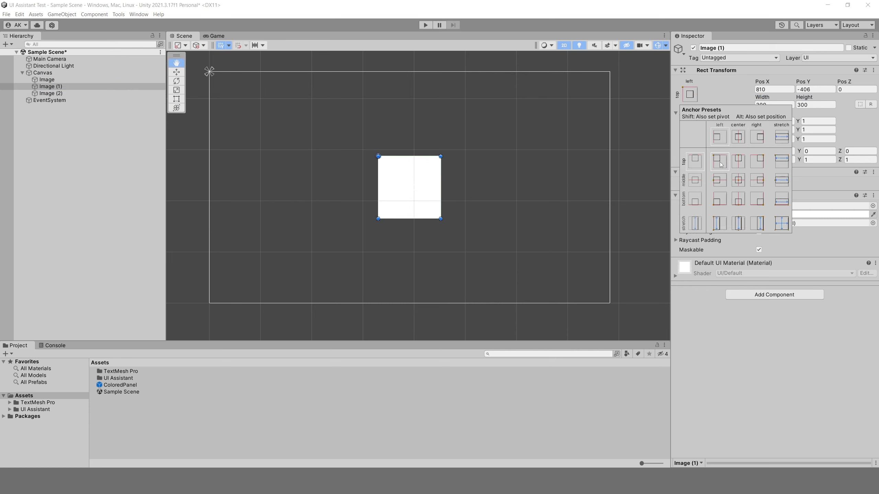
pyautogui.keyDown('alt'); pyautogui.click(720, 165); pyautogui.keyUp('alt')
pyautogui.press('t')
# Anchor Image (2) to the Canvas's bottom-right corner, moving its pivot and position there as well
pyautogui.click(105, 92)
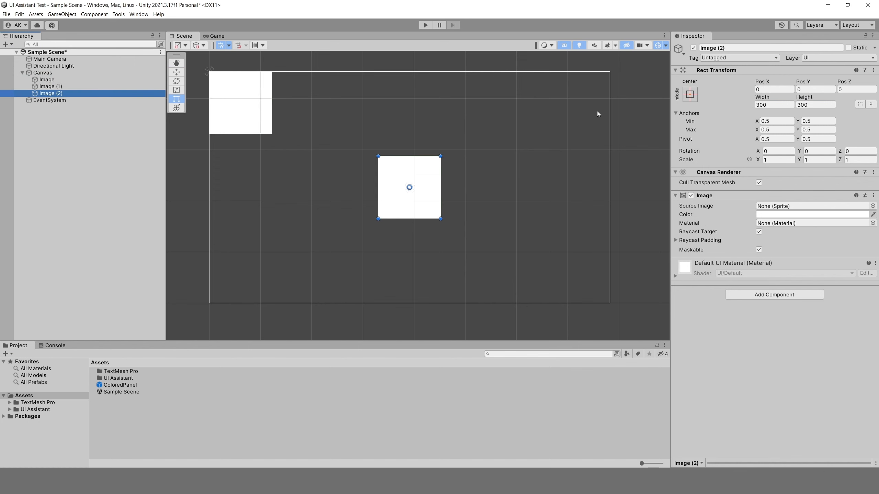
pyautogui.click(690, 94)
pyautogui.click(756, 198)
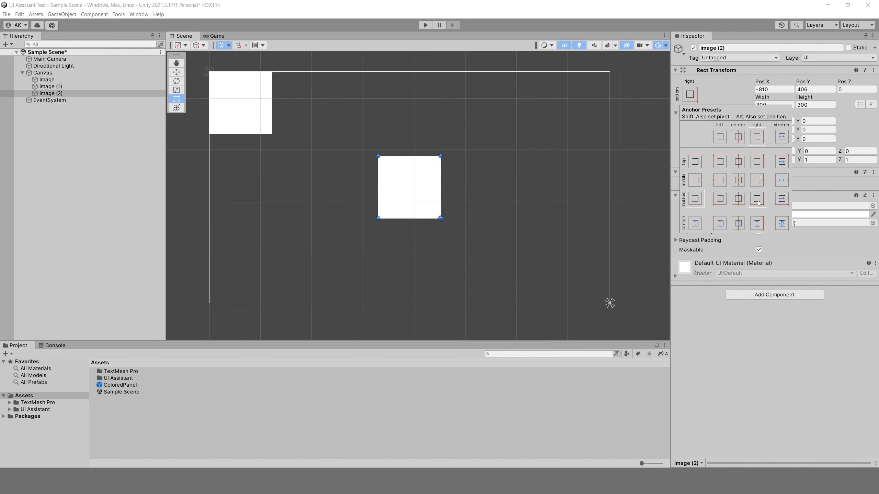
pyautogui.keyDown('alt'); pyautogui.click(758, 203); pyautogui.keyUp('alt')
# Add a UI Animator component to all three images together
pyautogui.keyDown('ctrl'); pyautogui.click(69, 86); pyautogui.keyUp('ctrl')
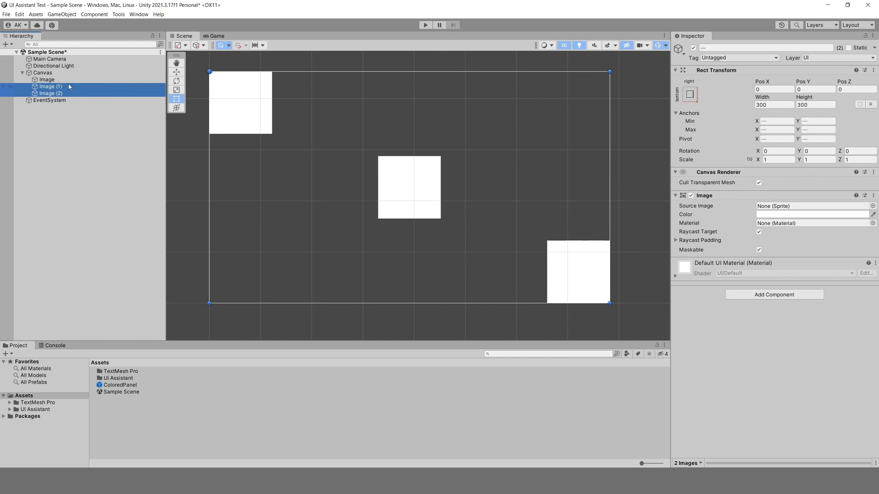
pyautogui.keyDown('ctrl'); pyautogui.click(46, 80); pyautogui.keyUp('ctrl')
pyautogui.click(739, 295)
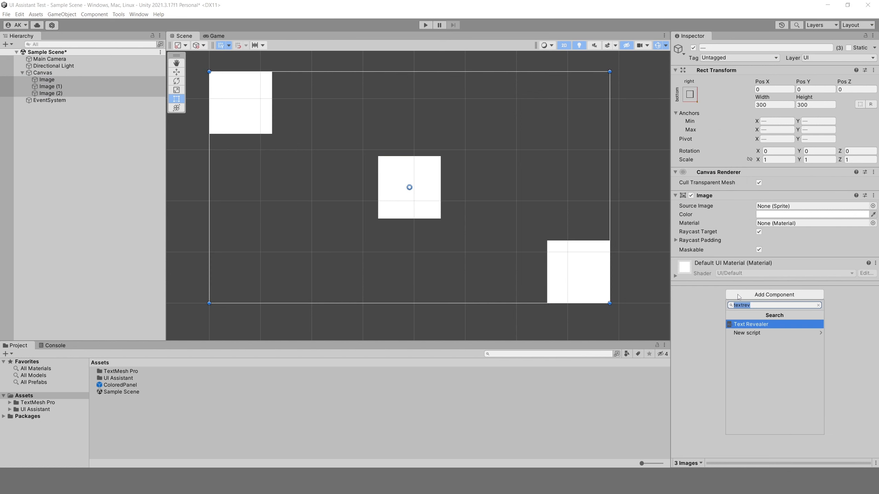
pyautogui.press('Return')
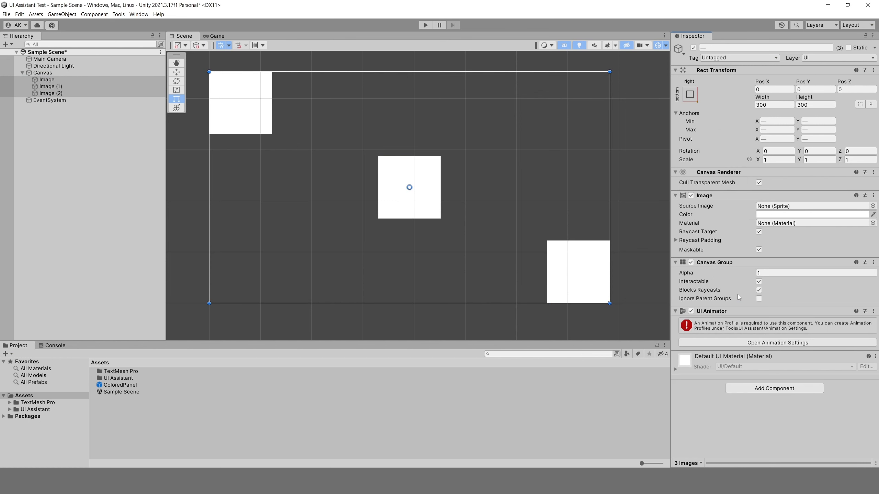
# Start a new UI Animator animation profile in the Animation Settings and name it Slide Out
pyautogui.click(722, 343)
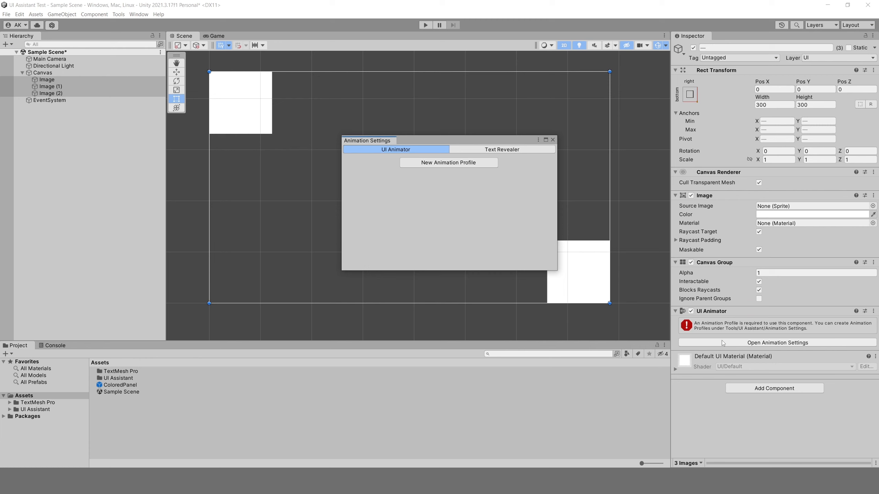
pyautogui.click(461, 166)
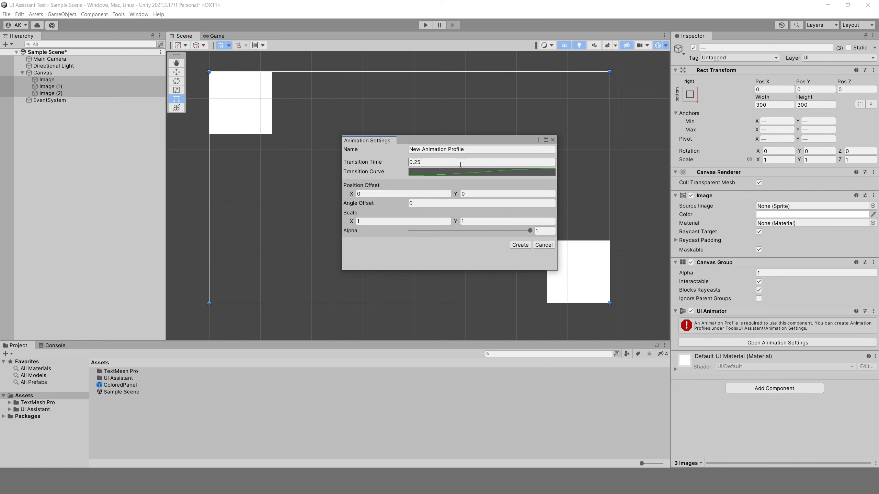
pyautogui.click(458, 152)
pyautogui.write('Slide Out')
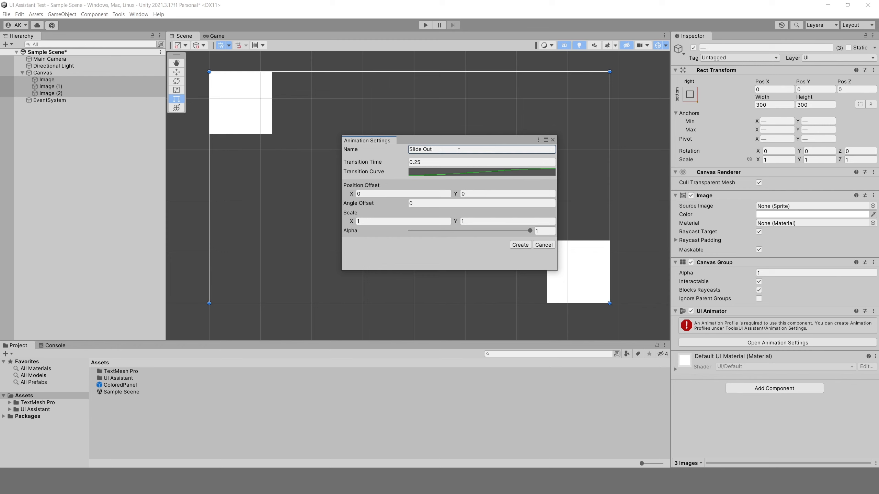
# Set the new profile's position offset to 300 and its scale to 0.75 on both X and Y
pyautogui.click(448, 193)
pyautogui.write('300')
pyautogui.click(471, 194)
pyautogui.write('300')
pyautogui.click(429, 221)
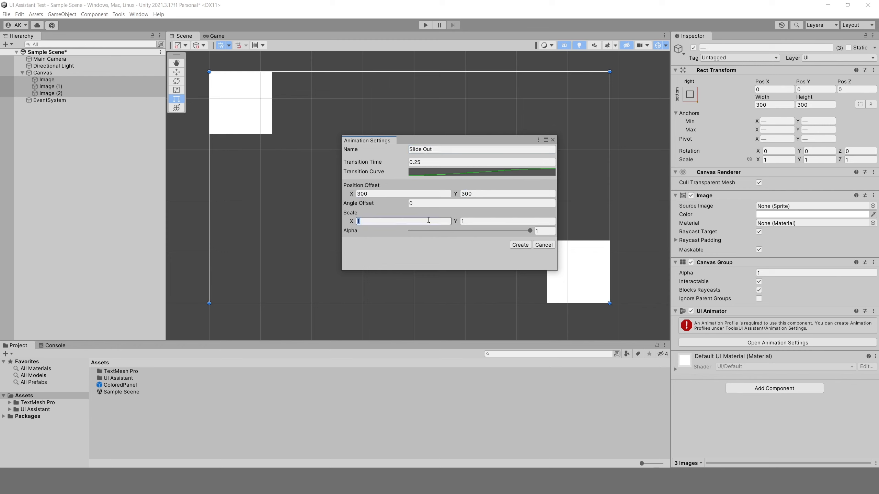
pyautogui.write('0.75')
pyautogui.press('Tab')
pyautogui.write('.75')
pyautogui.press('Return')
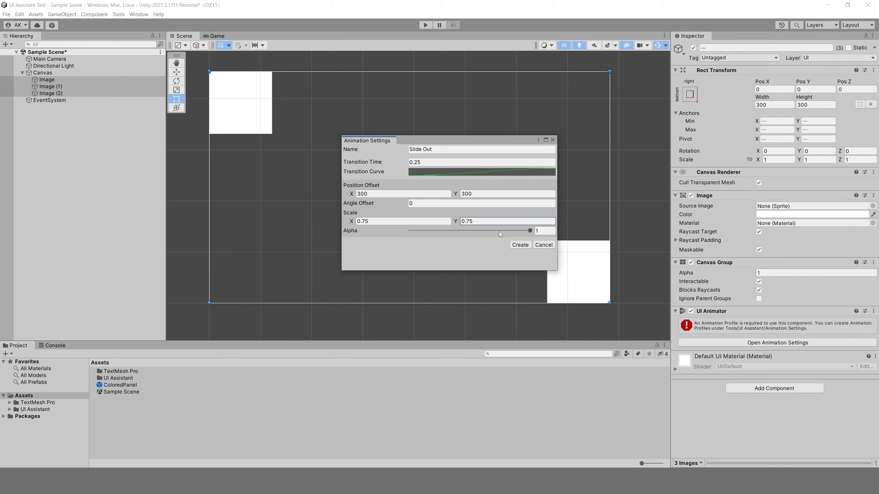
# Create the Slide Out profile with alpha 0 and dock the Animation Settings window beside the Project window
pyautogui.moveTo(530, 231); pyautogui.dragTo(396, 234)
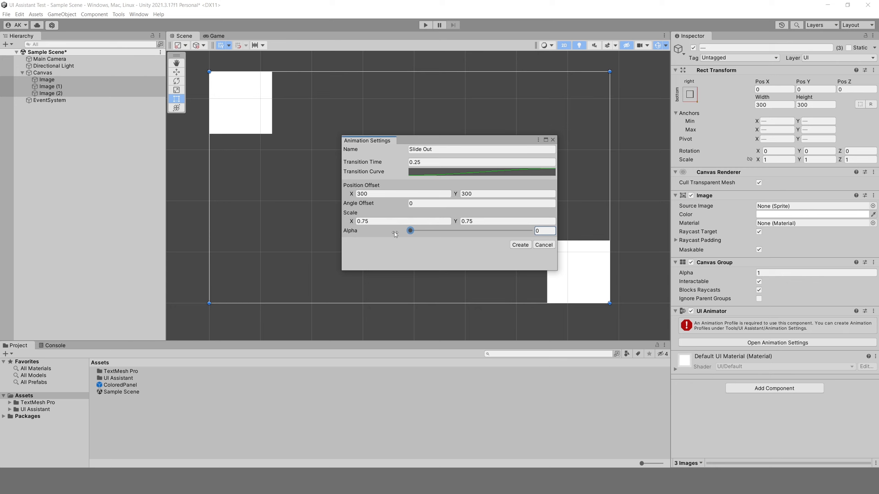
pyautogui.click(516, 246)
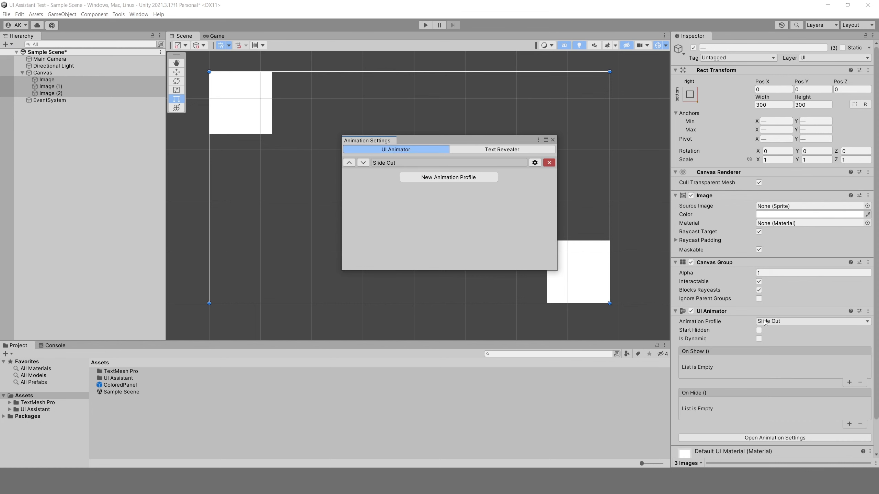
pyautogui.moveTo(396, 141); pyautogui.dragTo(603, 428)
# Add a TextMeshPro button to the Canvas and move it above the centre image to about Pos Y 185.5
pyautogui.rightClick(52, 73)
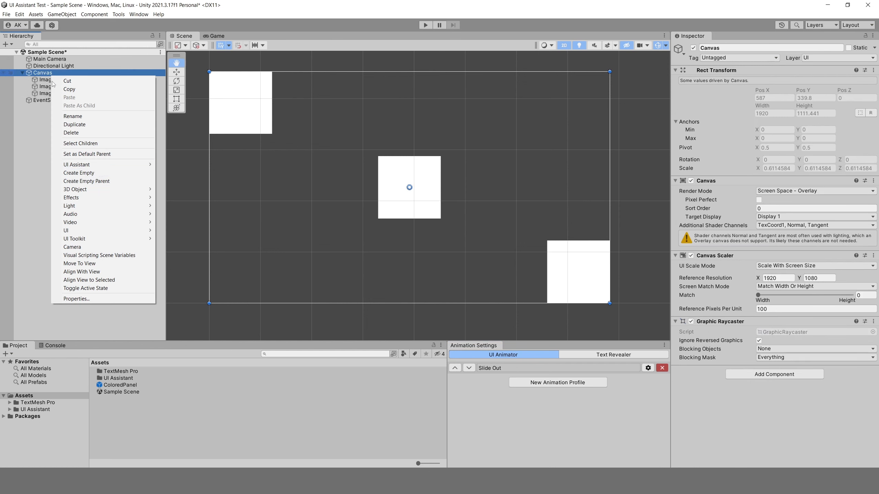
pyautogui.moveTo(139, 231)
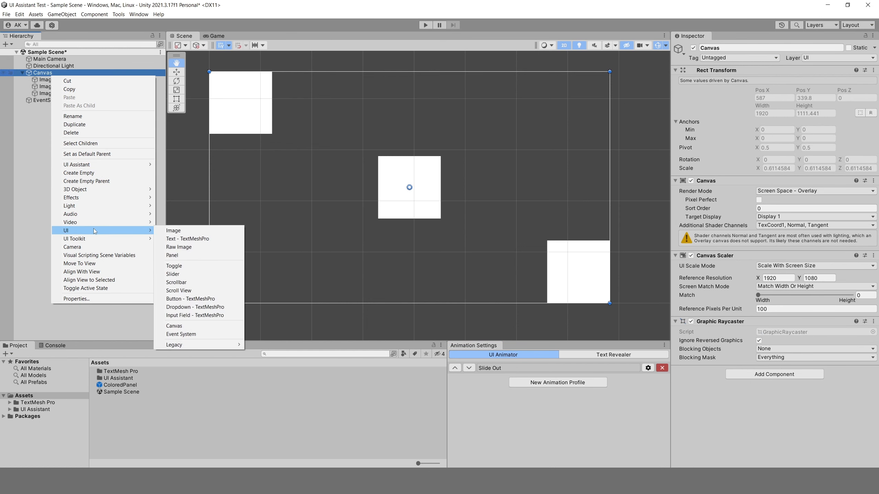
pyautogui.click(187, 298)
pyautogui.moveTo(799, 83); pyautogui.dragTo(866, 90)
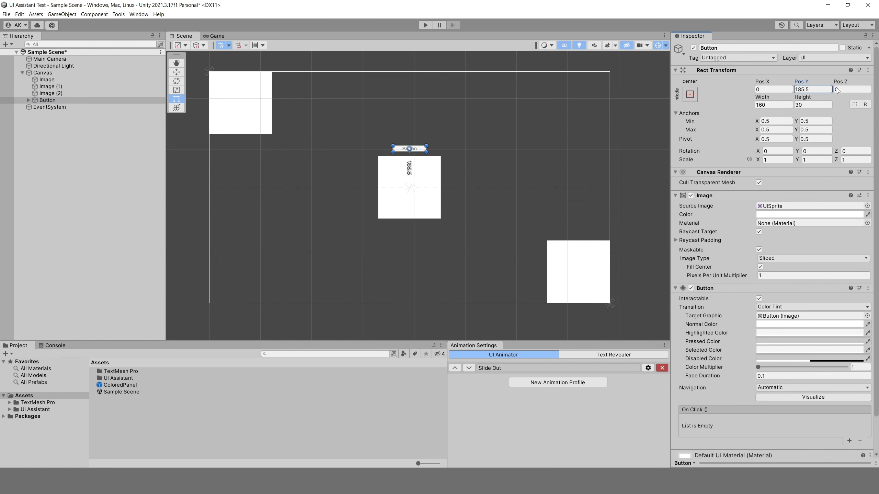
# Add three On Click entries to the Button and assign Image, Image (1) and Image (2) as their target objects
pyautogui.click(850, 440)
pyautogui.click(850, 442)
pyautogui.scroll(-3, 848, 440)
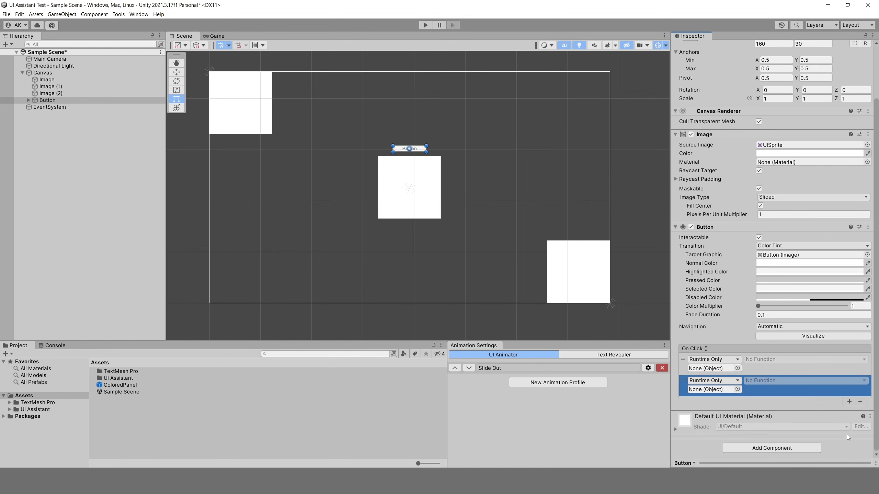
pyautogui.click(850, 402)
pyautogui.moveTo(46, 79); pyautogui.dragTo(706, 368)
pyautogui.moveTo(48, 86); pyautogui.dragTo(712, 389)
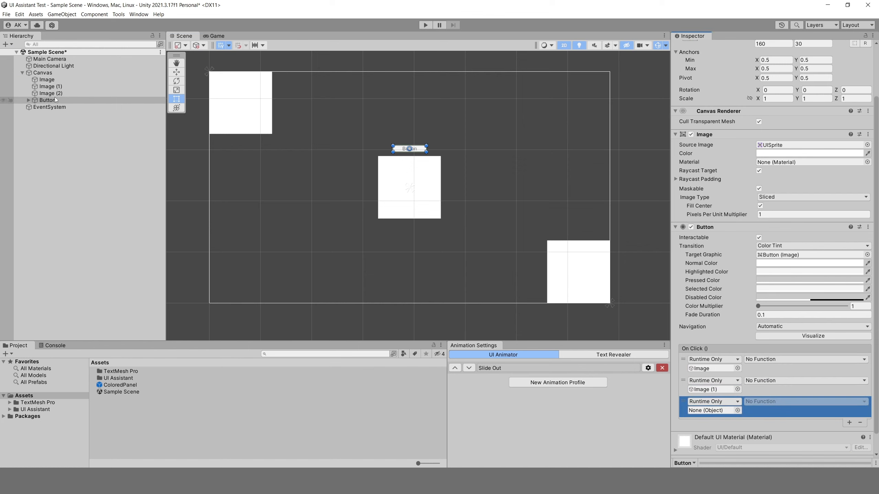
pyautogui.moveTo(55, 94); pyautogui.dragTo(708, 412)
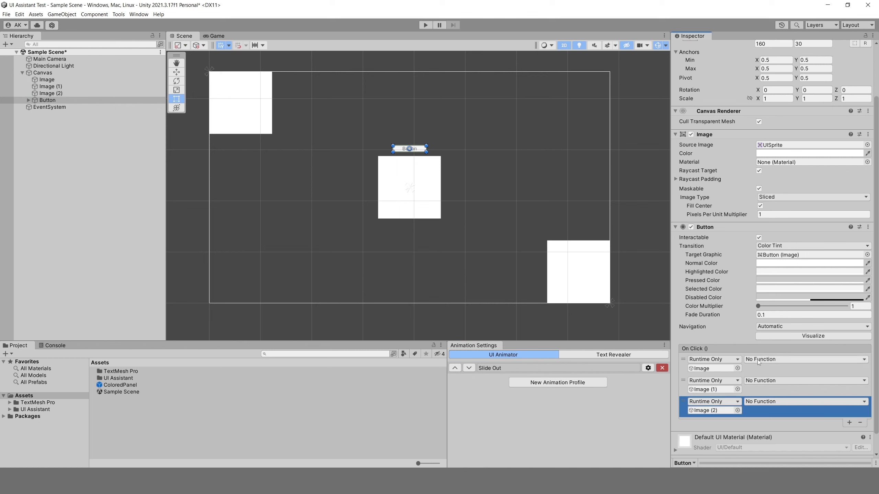
# Set the function of all three On Click entries to UIAnimator.Toggle
pyautogui.click(779, 402)
pyautogui.moveTo(768, 422)
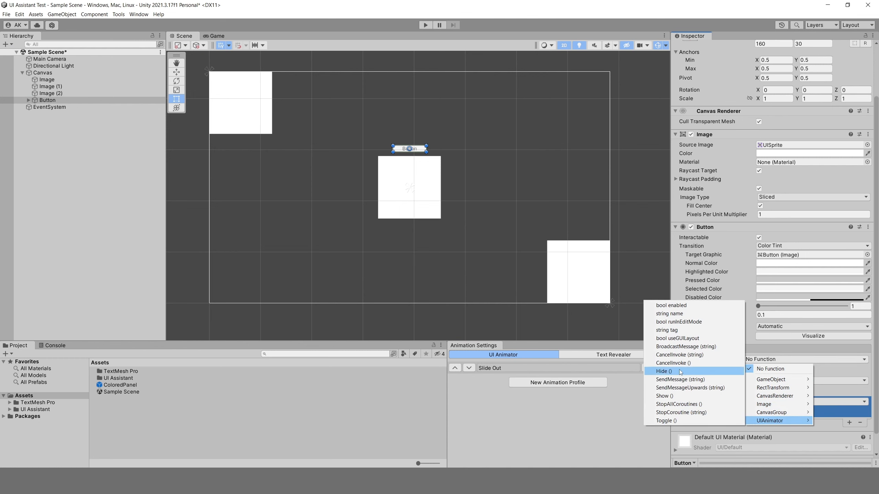
pyautogui.click(686, 421)
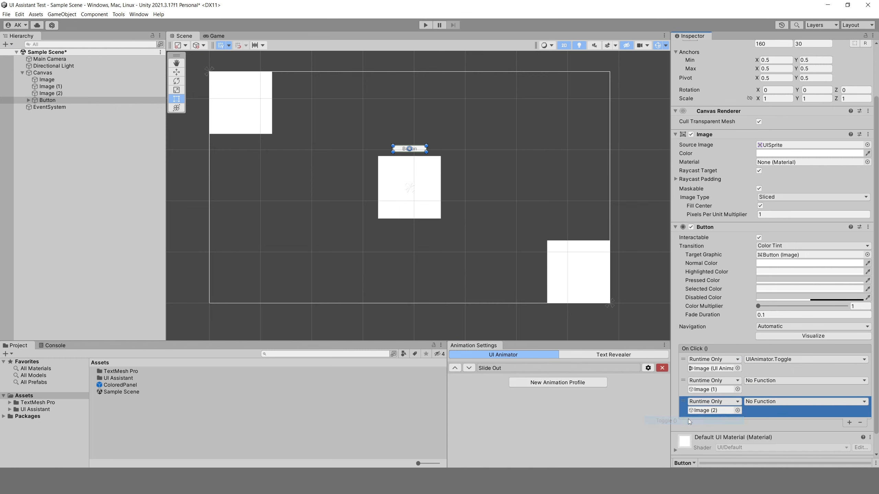
pyautogui.click(764, 382)
pyautogui.moveTo(766, 442)
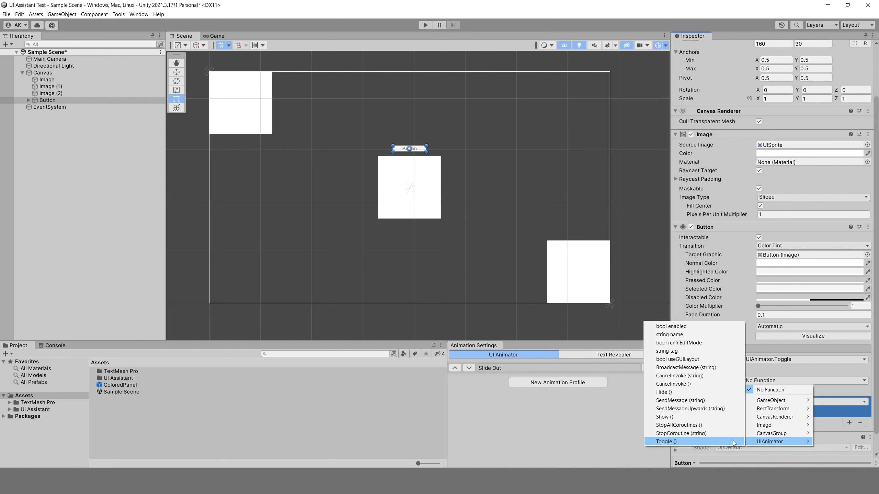
pyautogui.click(737, 441)
pyautogui.click(764, 402)
pyautogui.moveTo(772, 463)
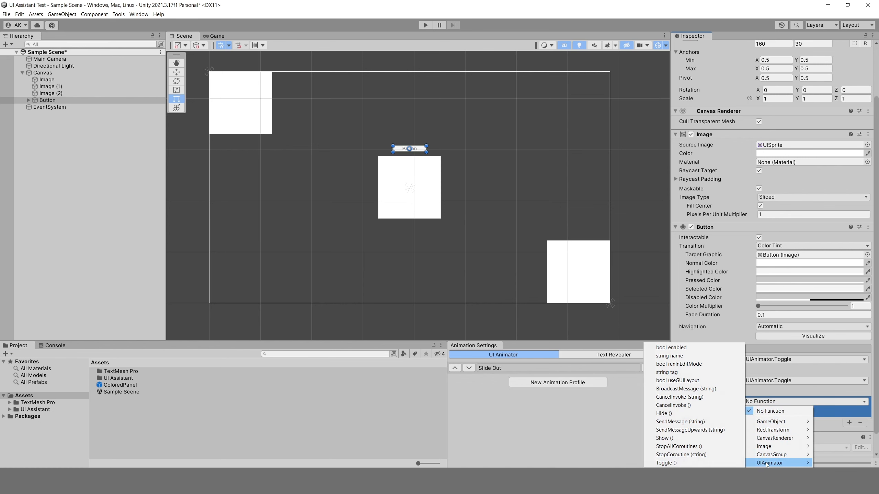
pyautogui.click(723, 462)
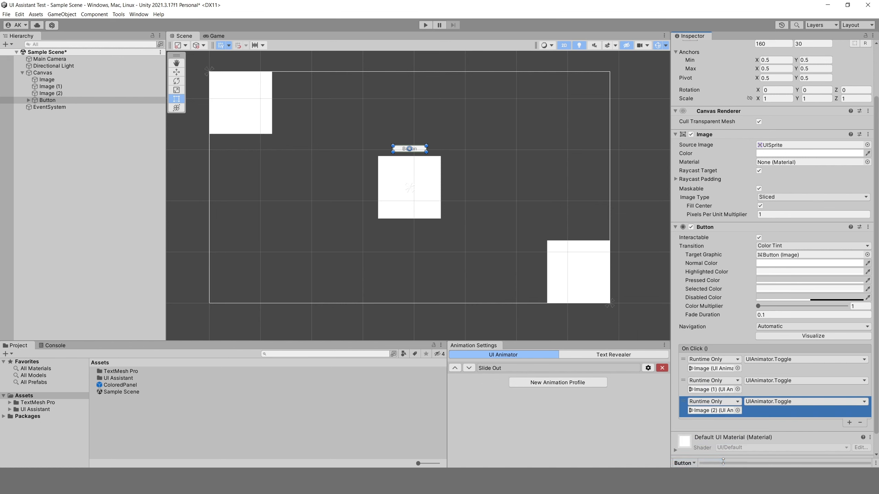
# Run the scene, toggle the images repeatedly with the Button to check the slide animation, and stop the run
pyautogui.click(426, 25)
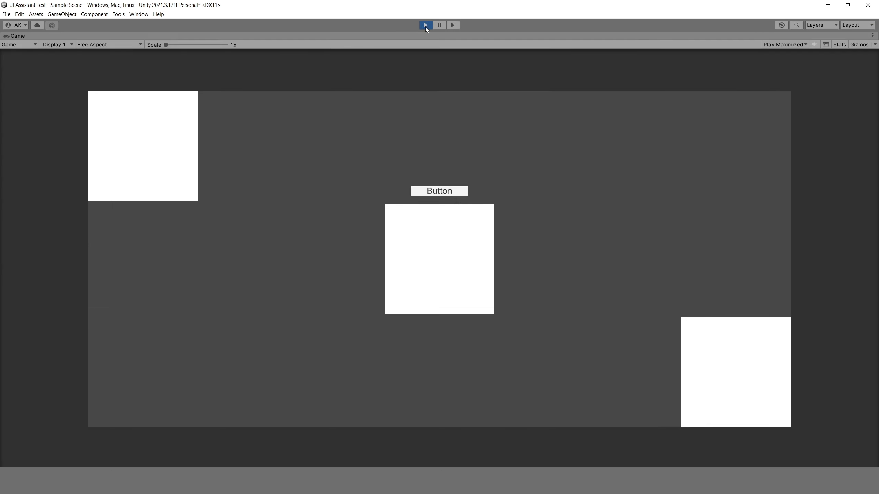
pyautogui.click(462, 193)
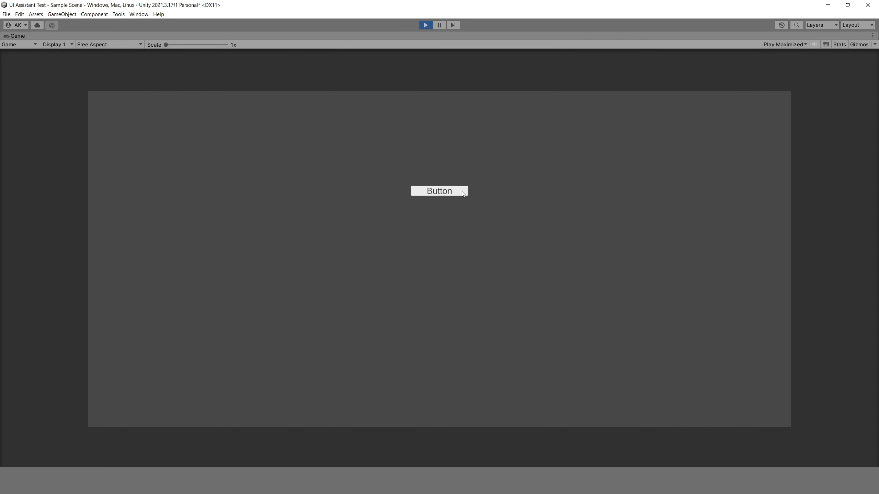
pyautogui.click(463, 194)
pyautogui.click(464, 194)
pyautogui.click(464, 193)
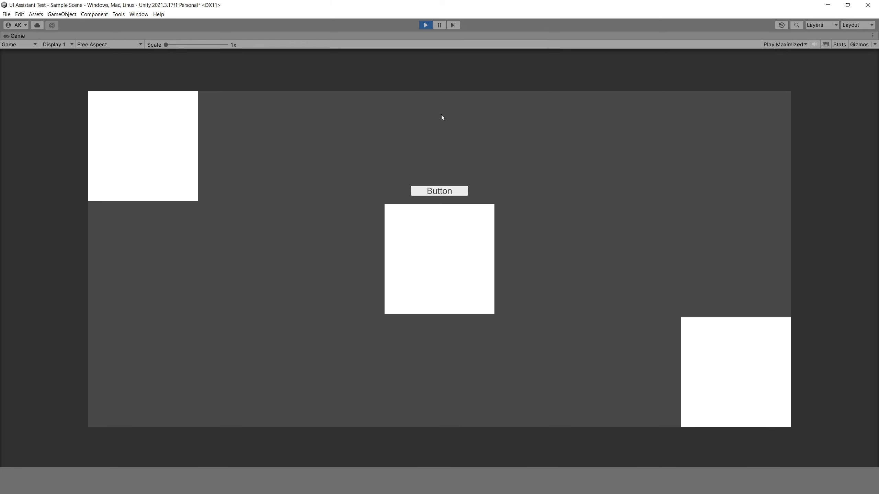
pyautogui.click(426, 25)
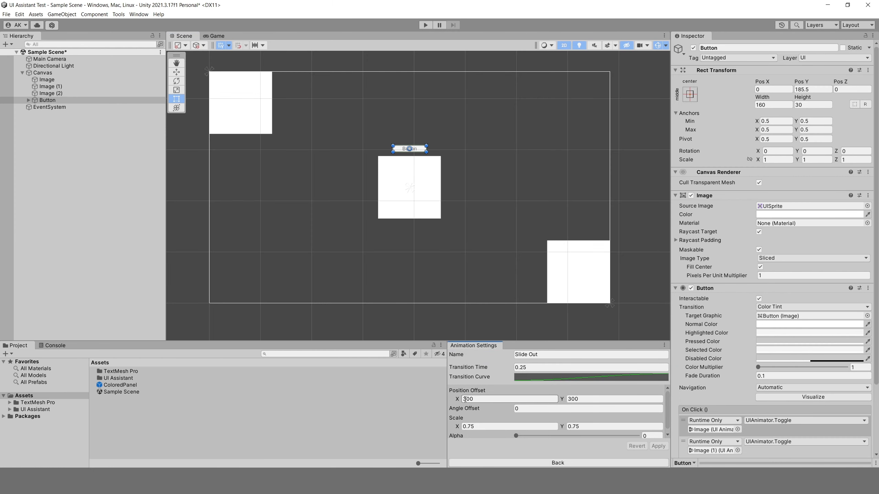
# Set the Slide Out profile's position offset to -300 on both X and Y and its transition time to 1
pyautogui.click(463, 399)
pyautogui.write('-300')
pyautogui.press('Tab')
pyautogui.write('-300')
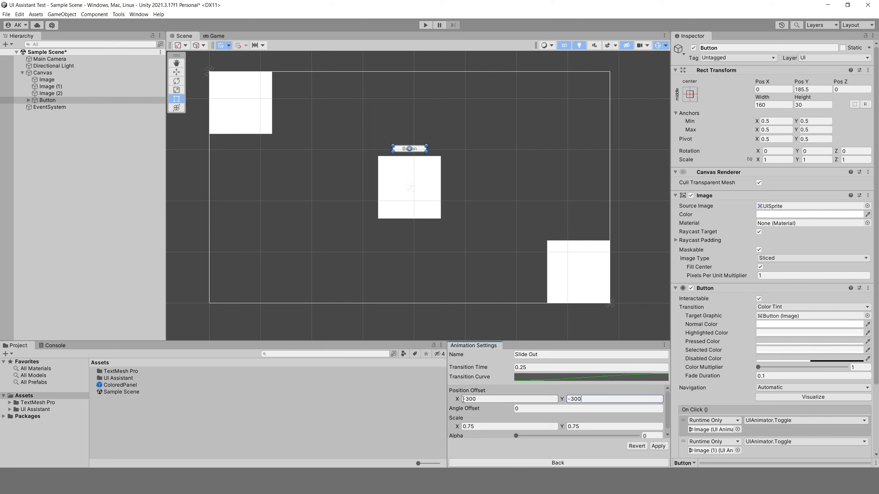
pyautogui.click(522, 368)
pyautogui.write('1')
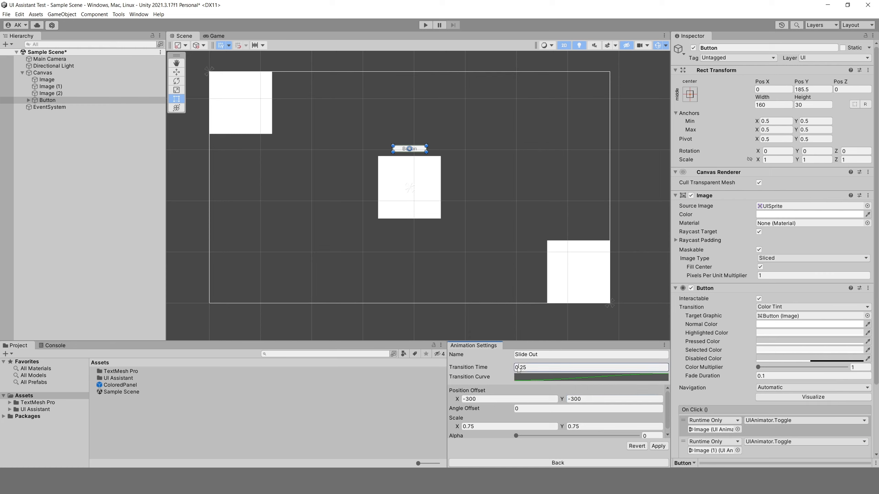
# Rename the Slide Out profile to Slide In and apply the profile changes
pyautogui.doubleClick(532, 355)
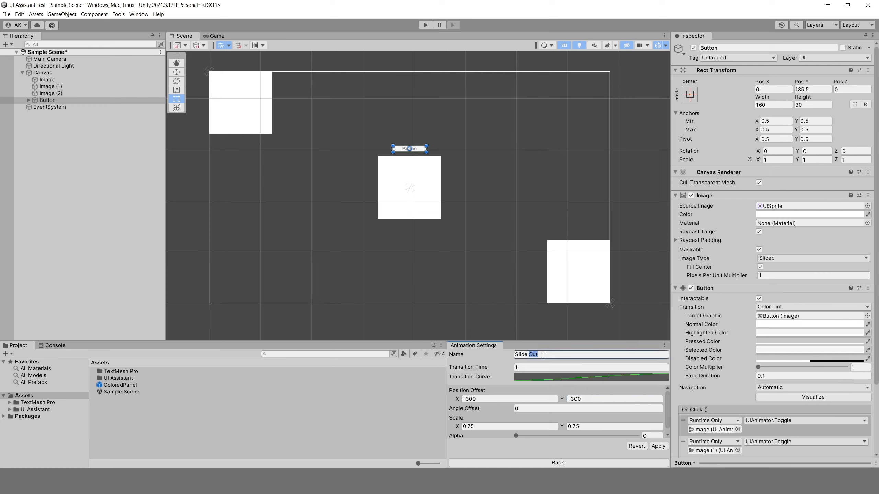
pyautogui.write('In')
pyautogui.click(658, 447)
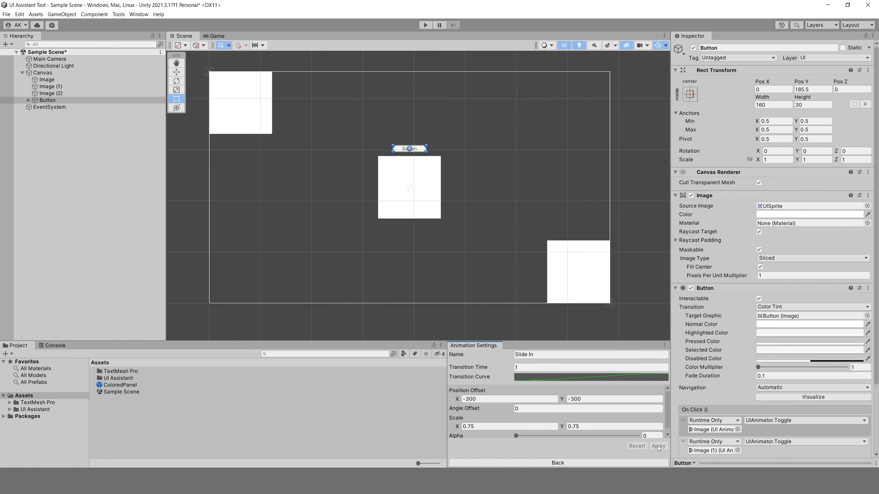
# Return to the animation profile list, run the scene, toggle the images with the Button to check the Slide In animation, and stop the run
pyautogui.click(620, 463)
pyautogui.click(425, 26)
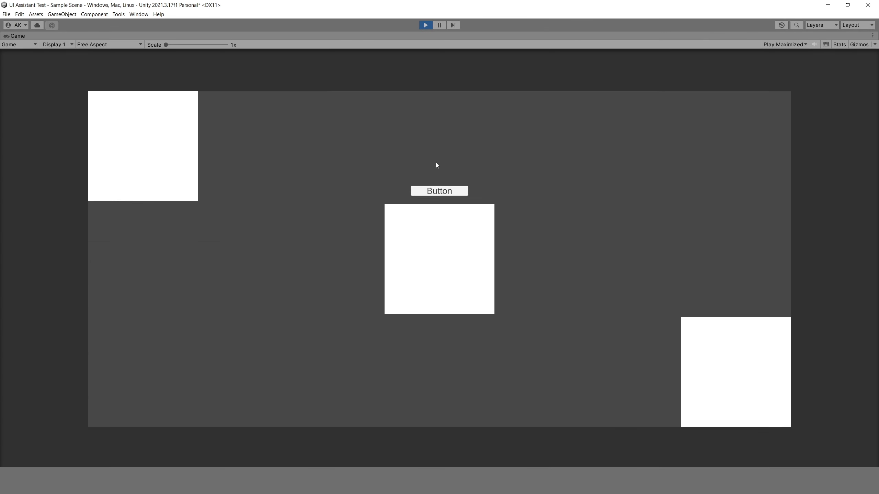
pyautogui.click(453, 192)
pyautogui.click(425, 26)
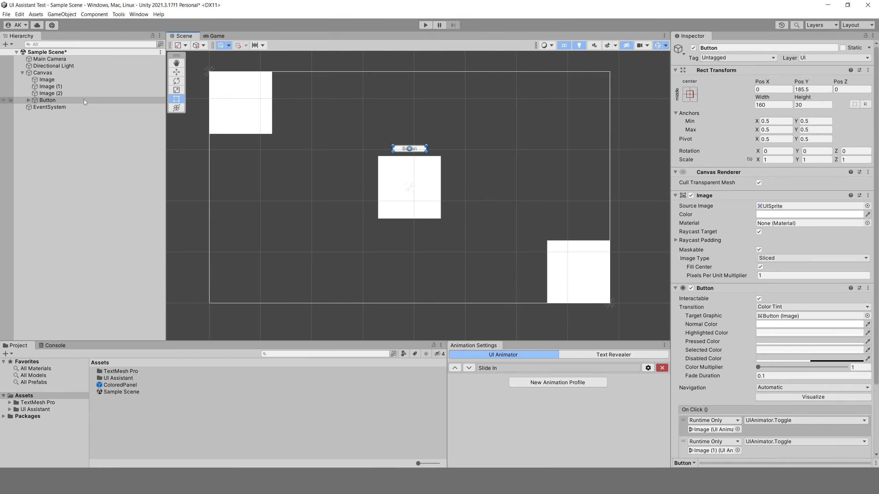
# Delete Image, Image (1) and Image (2) from the Canvas
pyautogui.click(54, 93)
pyautogui.keyDown('shift'); pyautogui.click(47, 79); pyautogui.keyUp('shift')
pyautogui.press('Delete')
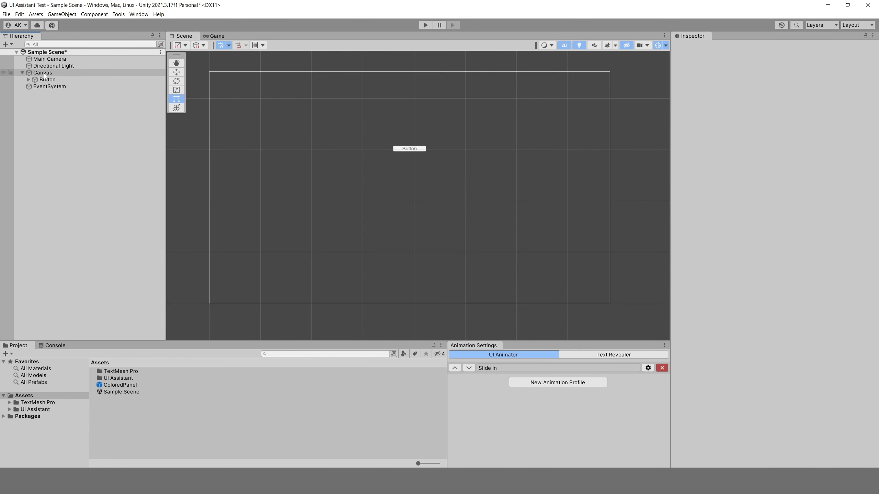
# Add a TextMeshPro text object as a child of the Canvas
pyautogui.rightClick(44, 74)
pyautogui.moveTo(100, 229)
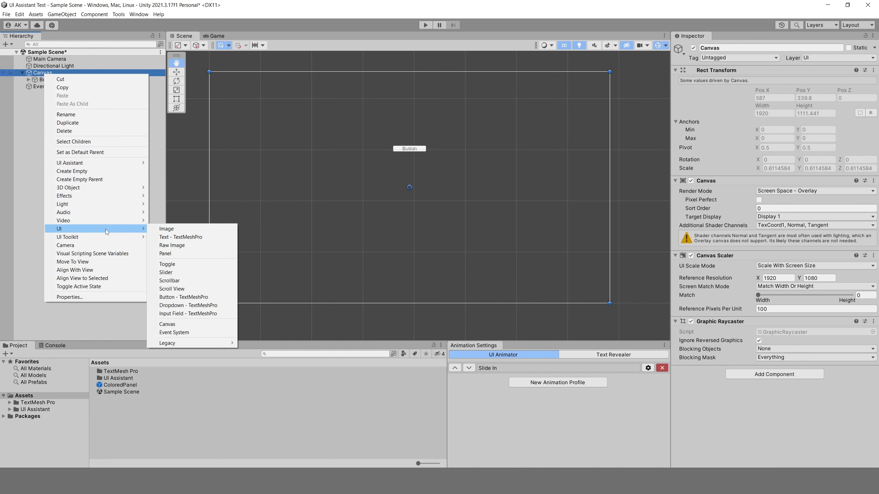
pyautogui.click(175, 237)
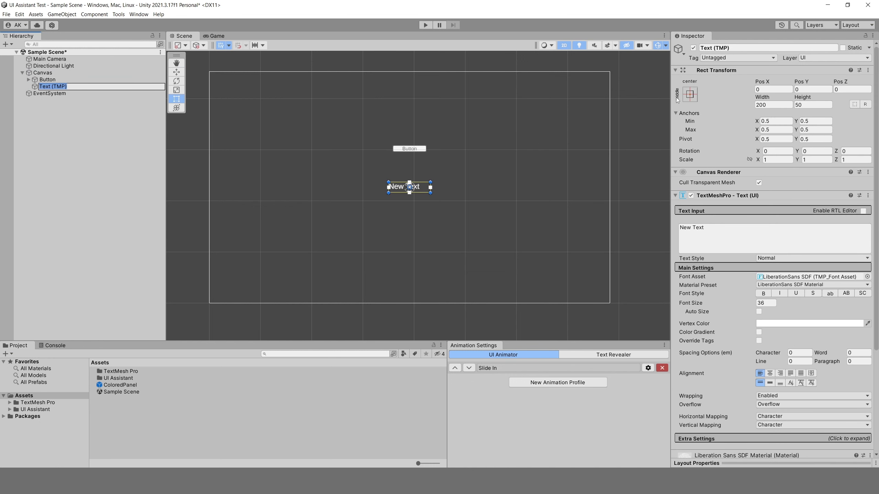
# Stretch the new text's rectangle to fill the whole Canvas and align its text to the center and middle
pyautogui.click(690, 94)
pyautogui.keyDown('alt'); pyautogui.click(782, 223); pyautogui.keyUp('alt')
pyautogui.click(770, 373)
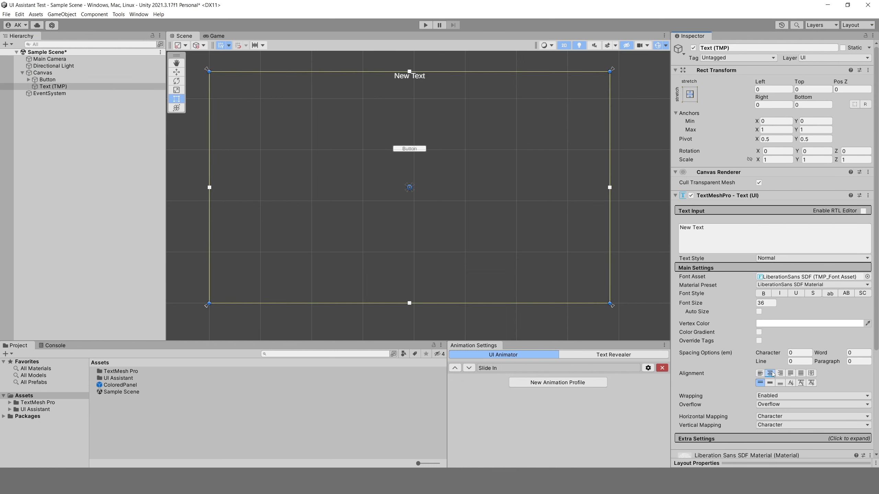
pyautogui.click(770, 384)
# Collapse the text's material settings and add a Text Styler component to the text object
pyautogui.scroll(-6, 761, 389)
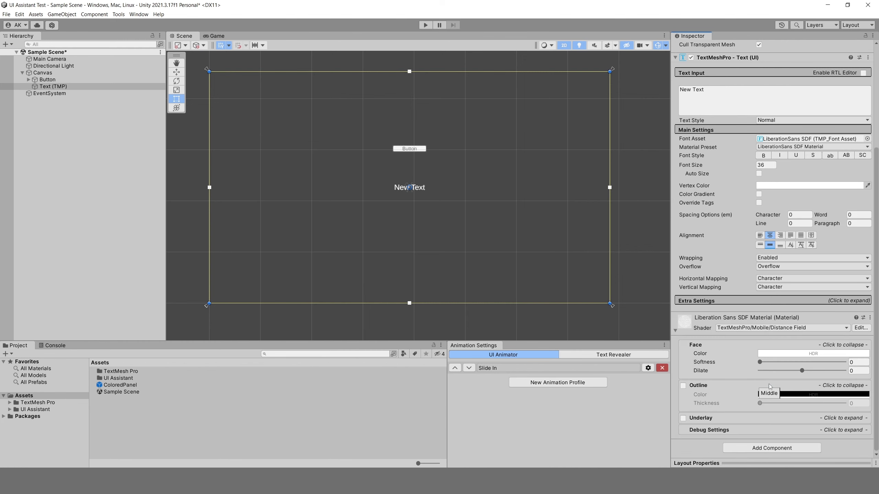
pyautogui.click(733, 322)
pyautogui.click(766, 449)
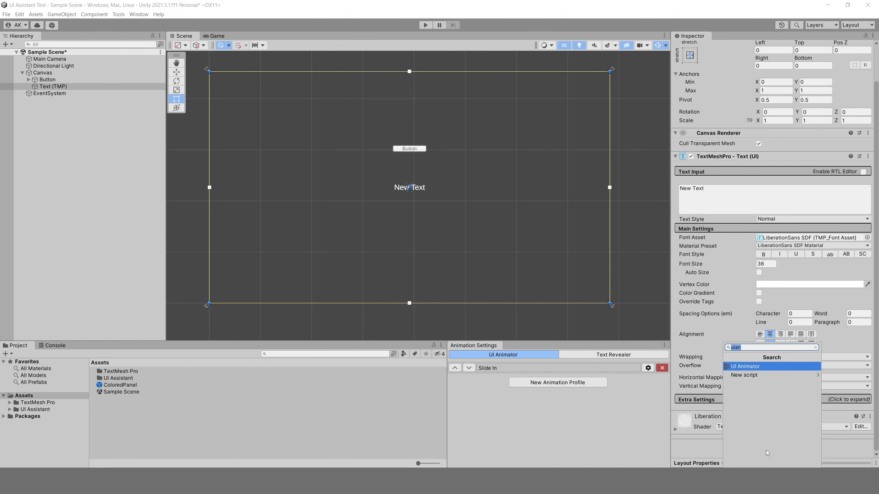
pyautogui.write('texts')
pyautogui.press('Return')
# Set the Text Styler's localization to Localized and choose the Rich Text localization set
pyautogui.scroll(-3, 752, 343)
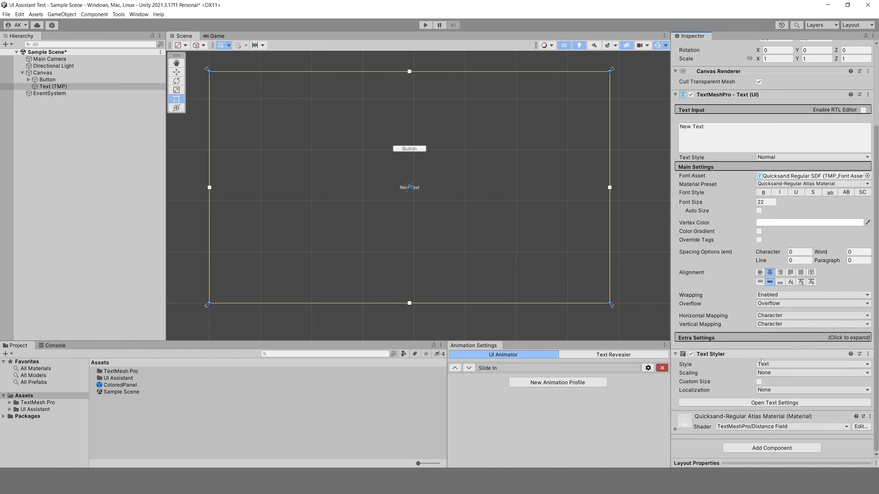
pyautogui.click(775, 390)
pyautogui.click(775, 406)
pyautogui.click(780, 410)
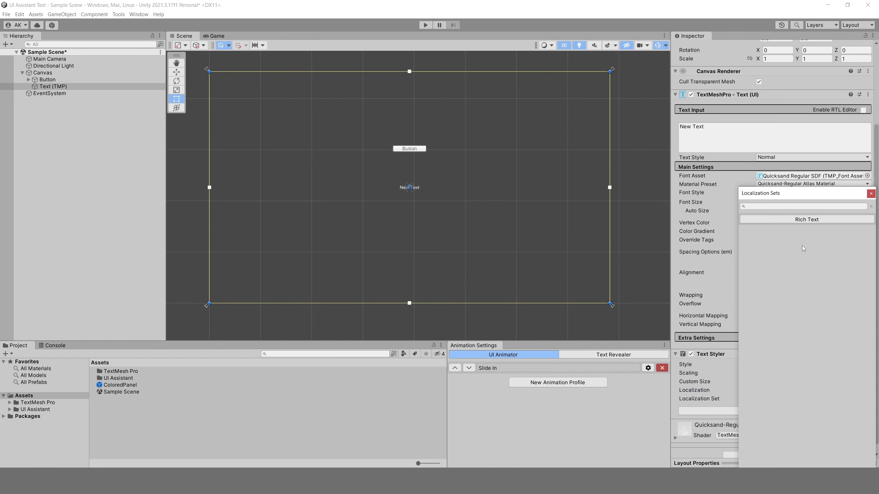
pyautogui.click(804, 219)
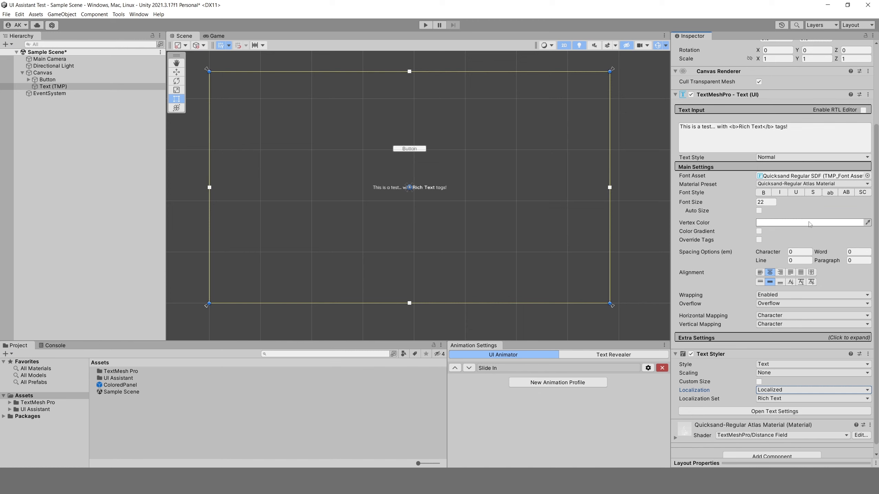
# Add a Text Revealer component to the text object and enable its Start Hidden option
pyautogui.click(781, 457)
pyautogui.write('textrev')
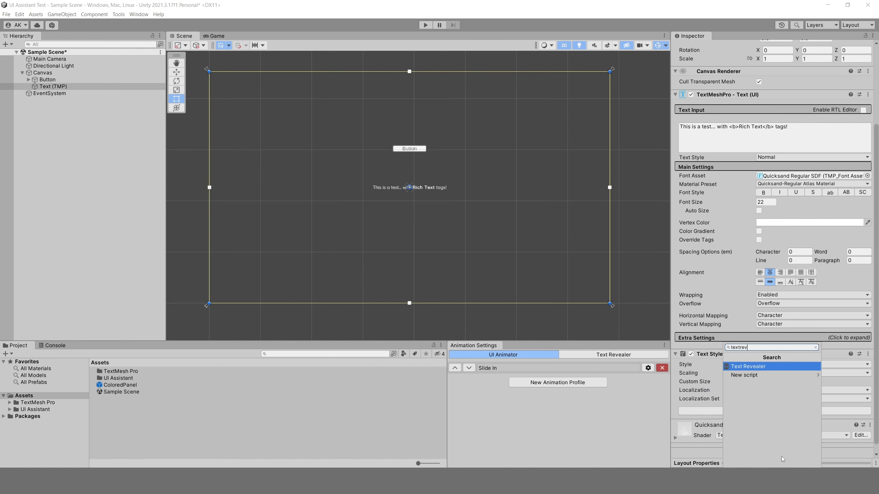
pyautogui.press('Return')
pyautogui.scroll(-5, 730, 381)
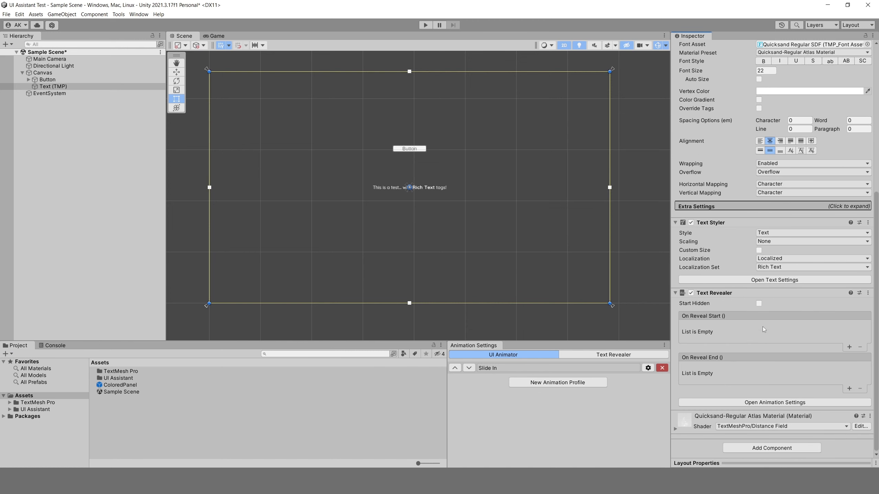
pyautogui.click(758, 304)
# Place Text (TMP) above Button in the hierarchy and remove two of the Button's three missing On Click entries
pyautogui.moveTo(54, 87); pyautogui.dragTo(60, 81)
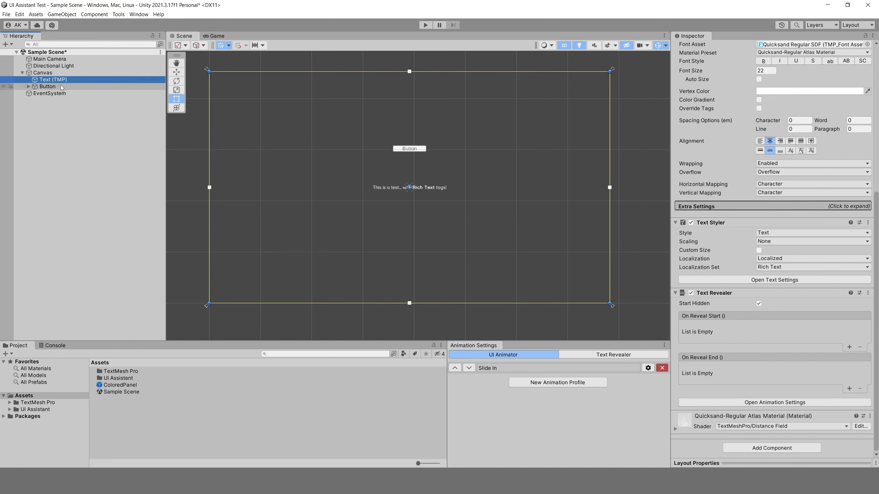
pyautogui.click(61, 88)
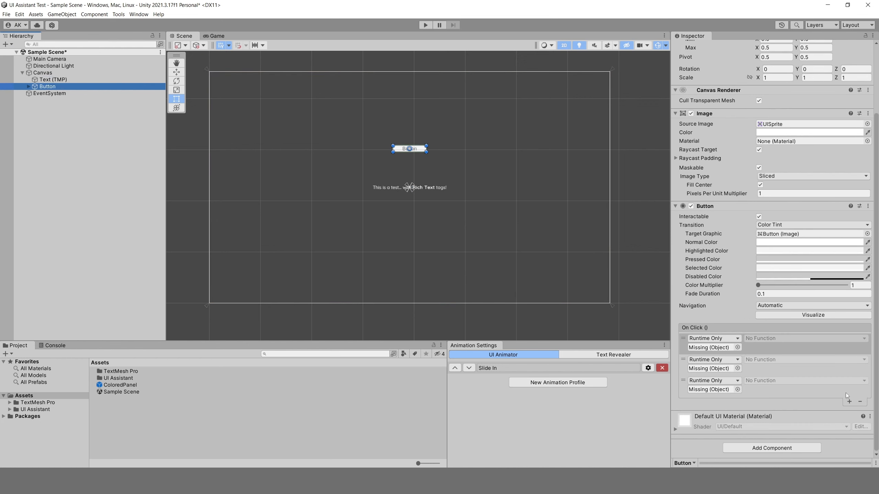
pyautogui.click(860, 401)
pyautogui.click(860, 402)
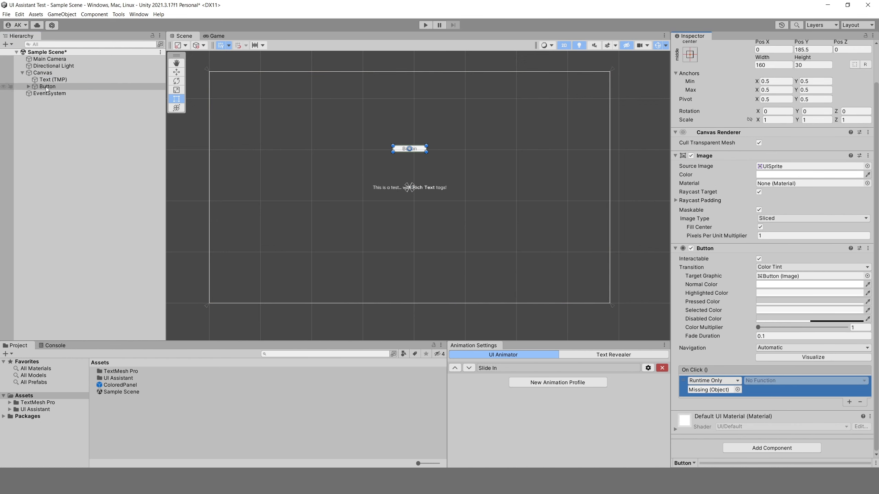
# Assign Text (TMP) to the Button's remaining On Click entry and set its function to TextRevealer.RevealText ()
pyautogui.moveTo(53, 79); pyautogui.dragTo(713, 390)
pyautogui.click(759, 382)
pyautogui.moveTo(782, 443)
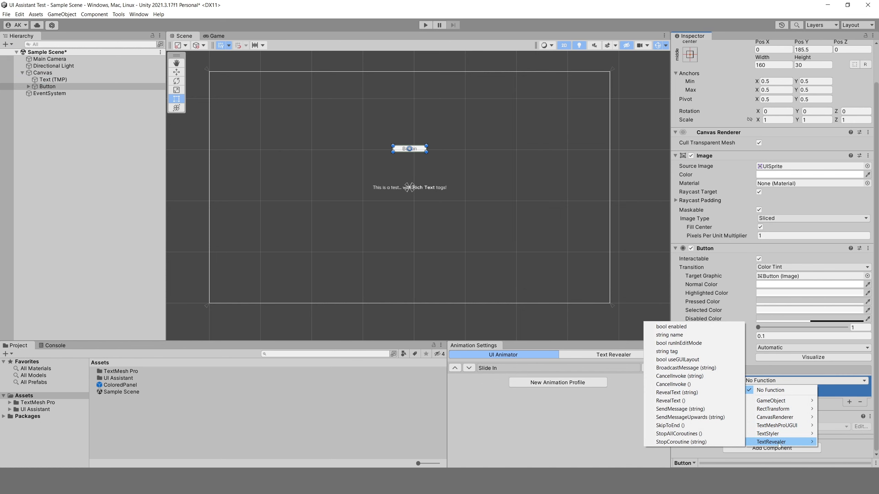
pyautogui.click(674, 401)
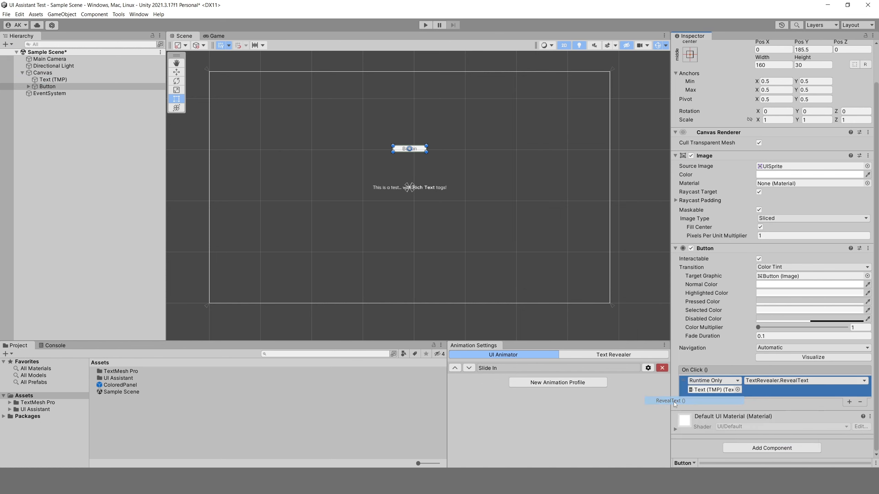
# View the Text Revealer animation settings, run the scene, reveal the text with the Button, and pause the run
pyautogui.click(585, 356)
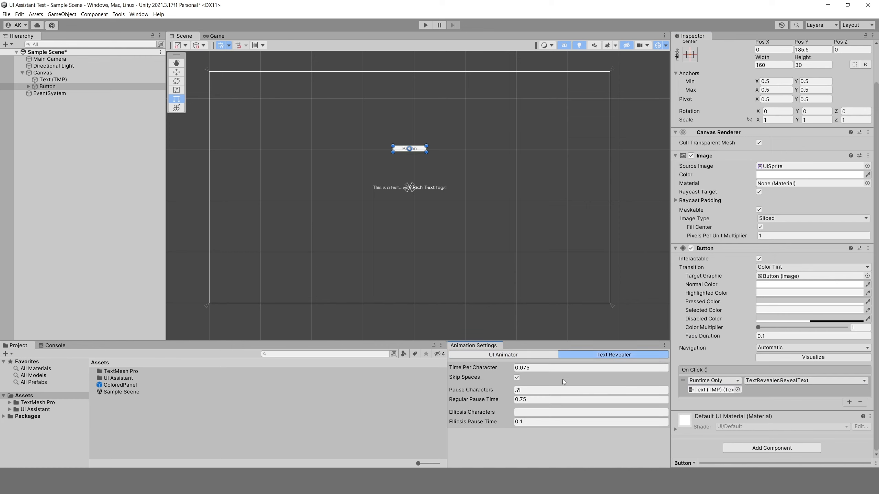
pyautogui.hotkey('ctrl', 'p')
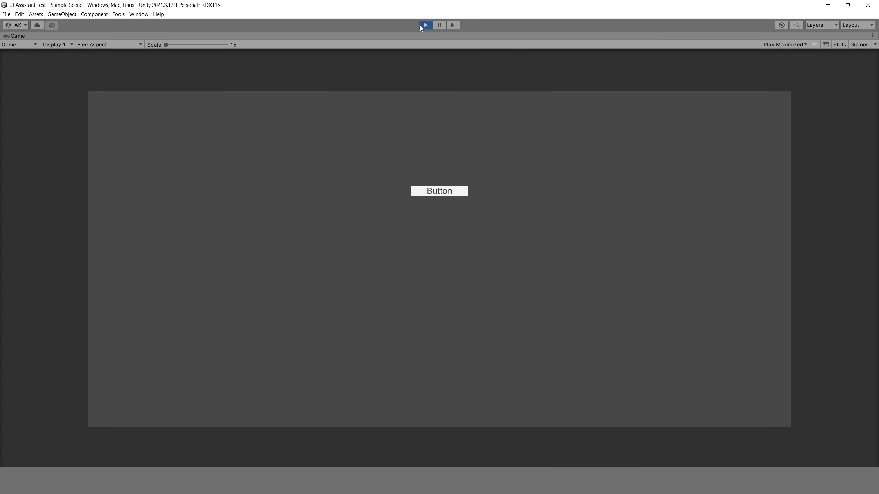
pyautogui.click(461, 194)
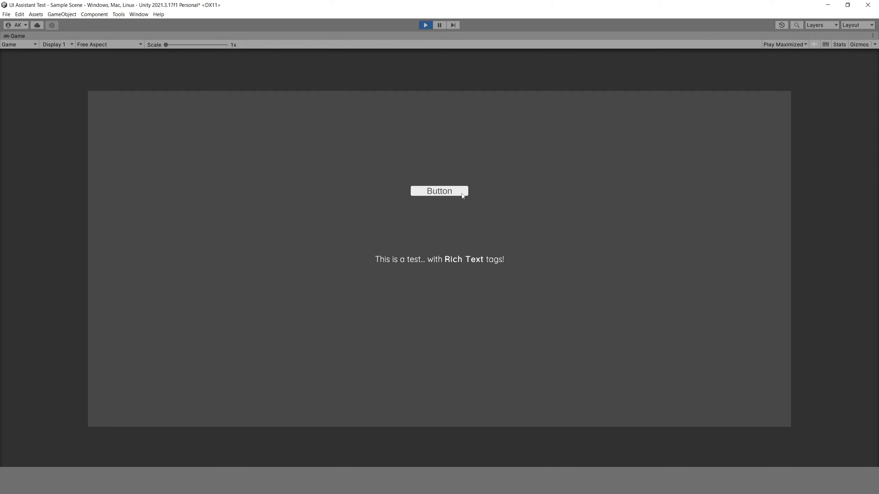
pyautogui.click(441, 28)
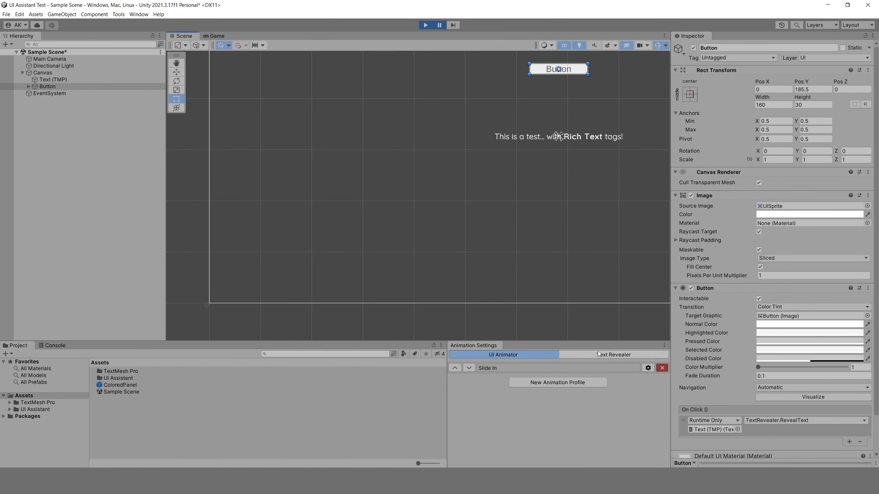
# Set the Text Revealer's ellipsis characters to a period and ellipsis pause time to 0.35, resume the run, replay the reveal, and pause
pyautogui.click(598, 354)
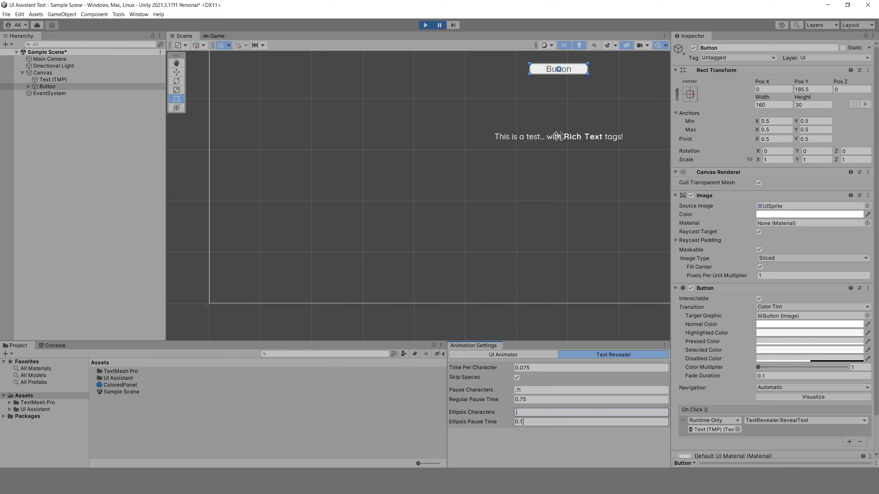
pyautogui.moveTo(521, 423); pyautogui.dragTo(525, 423)
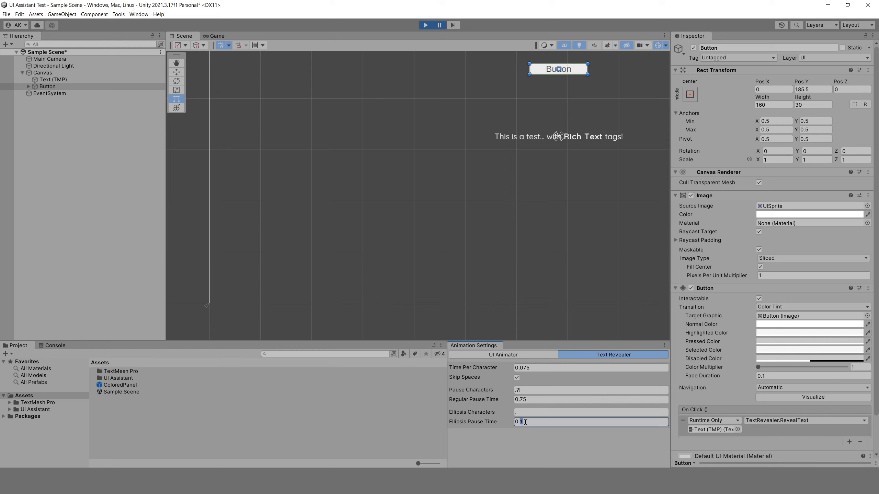
pyautogui.write('35')
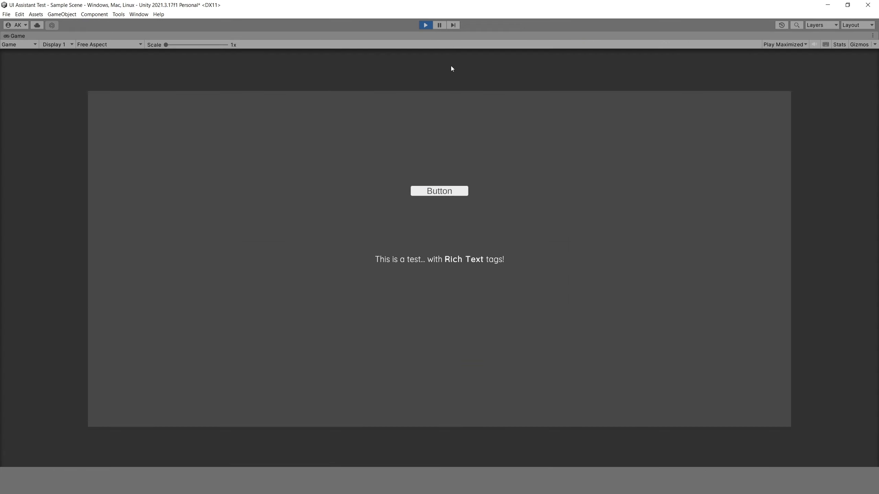
pyautogui.click(465, 193)
pyautogui.click(439, 26)
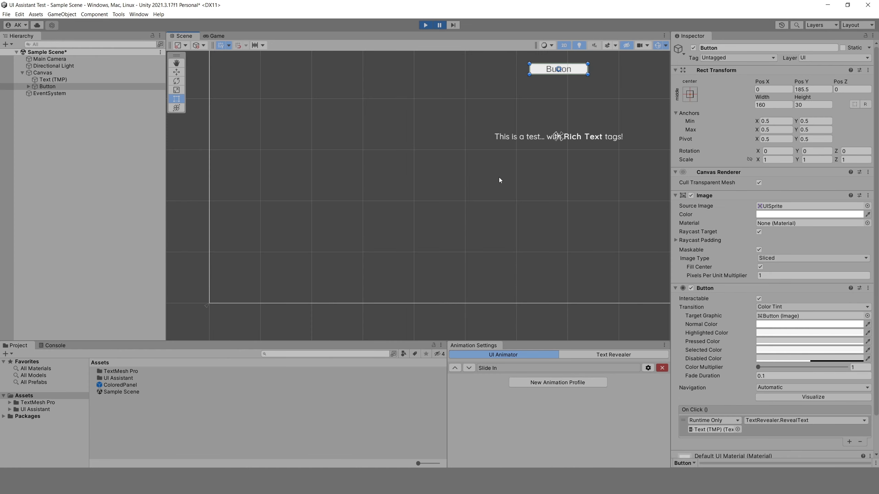
# Turn off Skip Spaces, set the Text Revealer's time per character to 0.05, resume the run, and reveal the text again with the Button
pyautogui.click(569, 353)
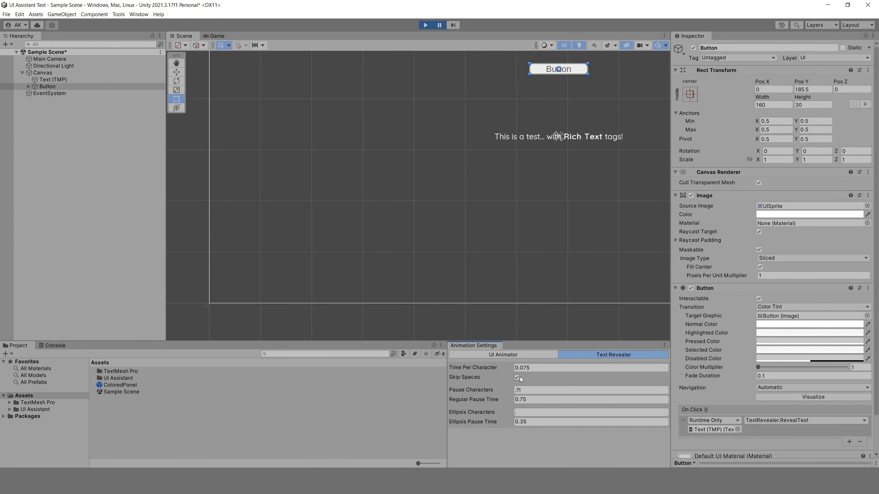
pyautogui.click(534, 369)
pyautogui.write('0.05')
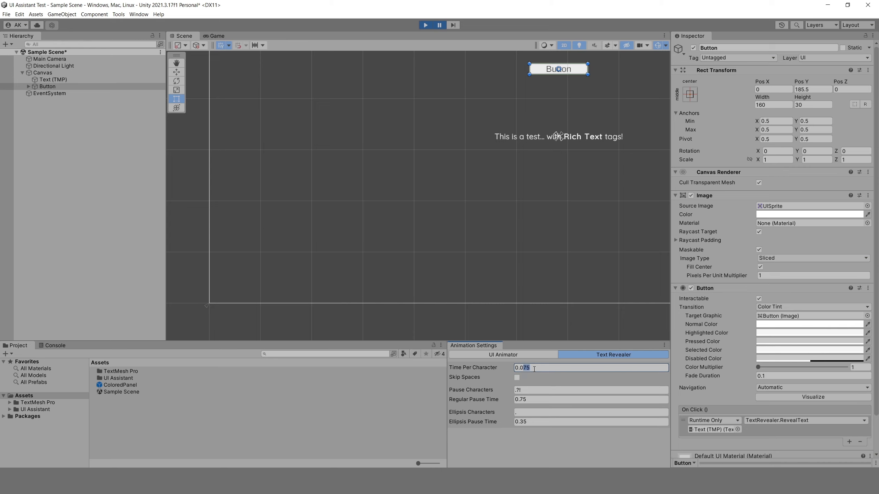
pyautogui.click(441, 26)
pyautogui.click(464, 195)
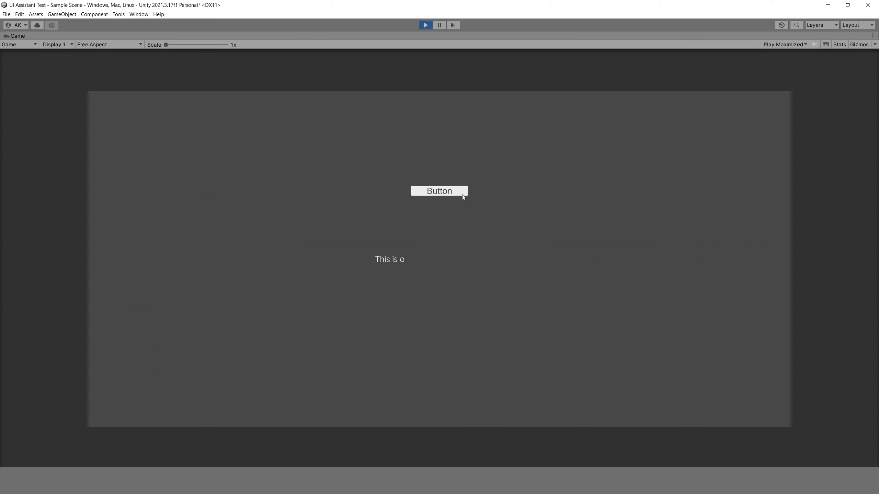